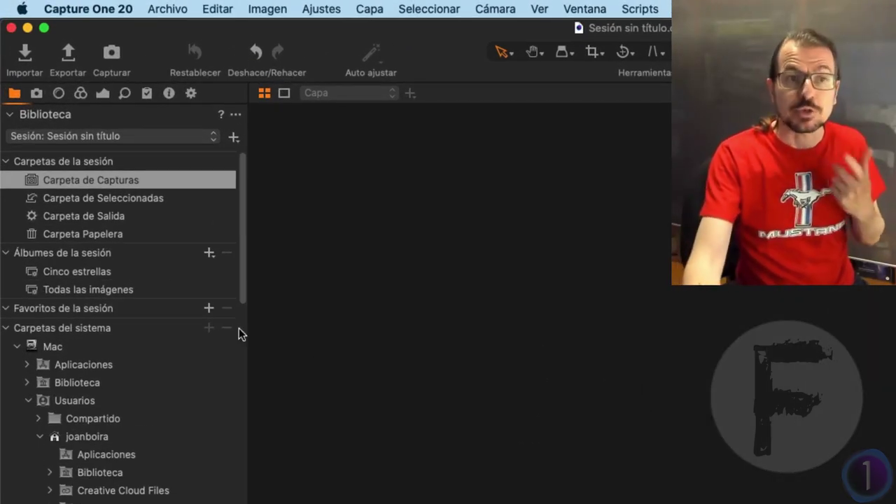
# Step: Show the Camera tool tab with Exposure Evaluation and the tethered Nikon D750 controls
pyautogui.click(36, 94)
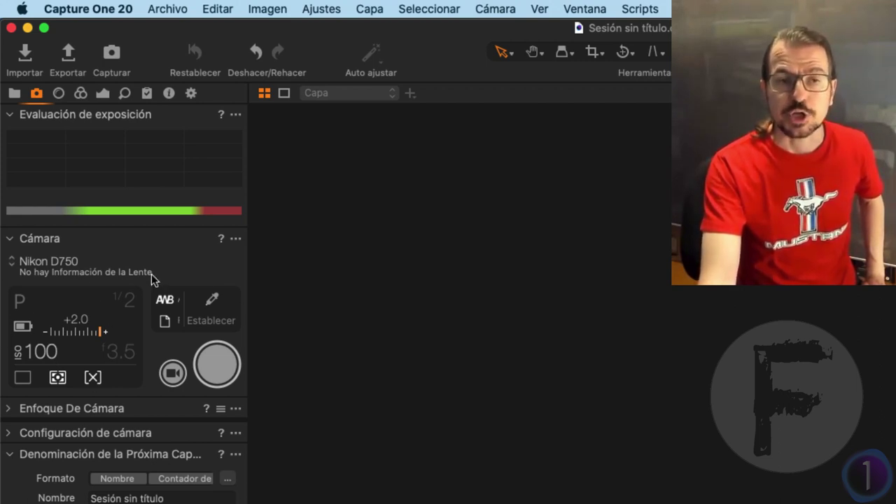
# Step: Check the connected camera, then float the Cámara tool in its own window
pyautogui.click(81, 260)
pyautogui.click(383, 260)
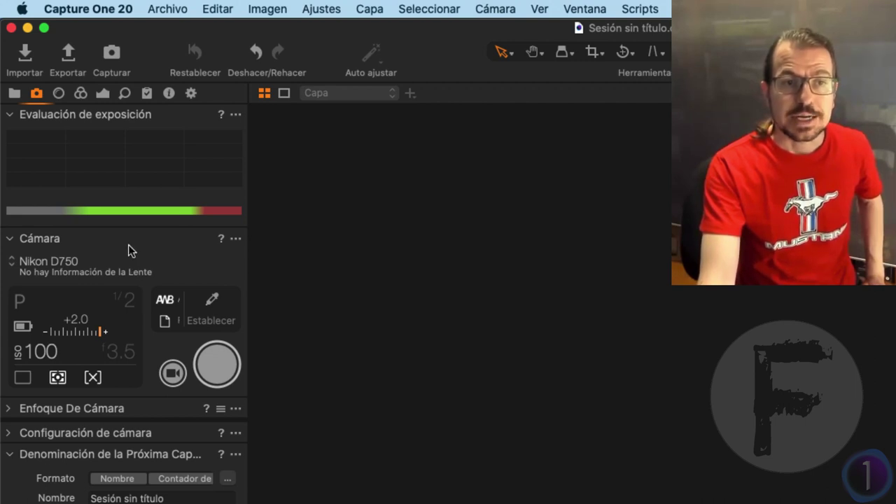
pyautogui.moveTo(128, 245); pyautogui.dragTo(350, 250)
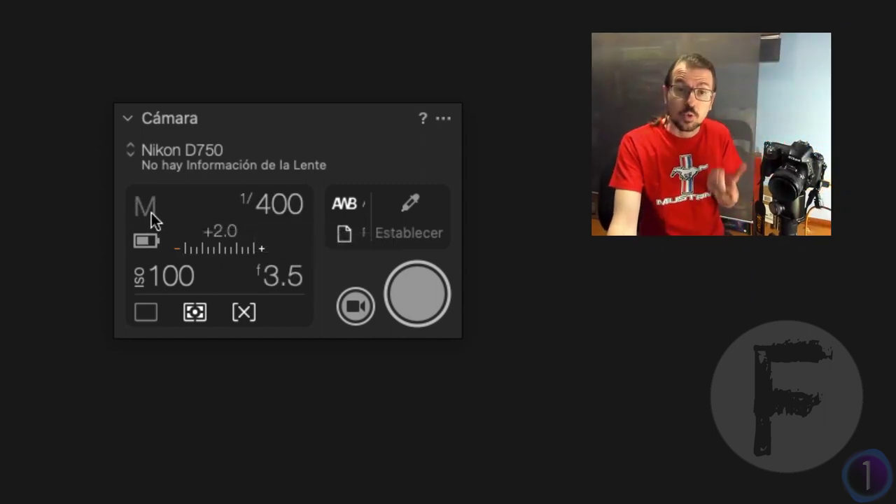
pyautogui.click(284, 207)
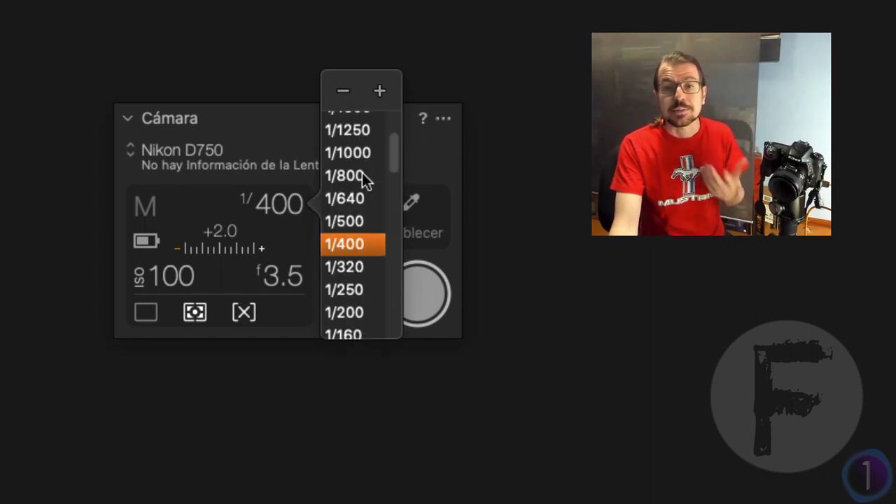
pyautogui.click(287, 279)
pyautogui.click(291, 279)
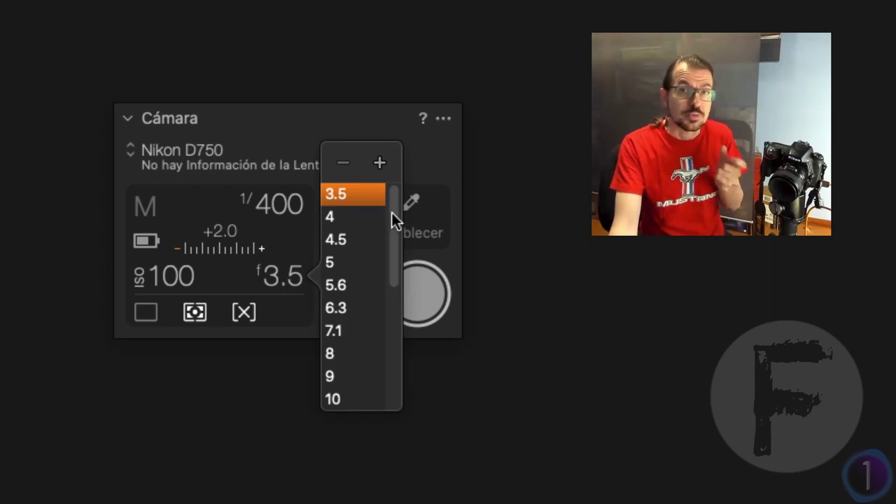
pyautogui.click(273, 207)
pyautogui.click(285, 206)
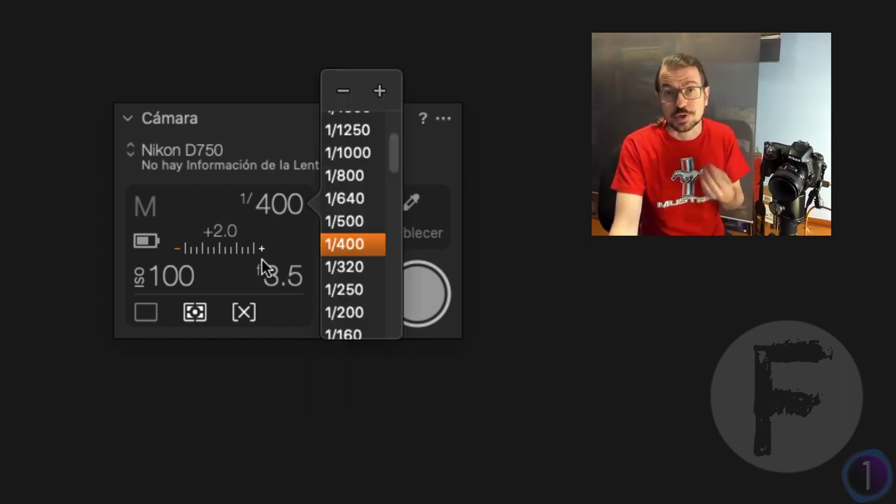
pyautogui.click(244, 256)
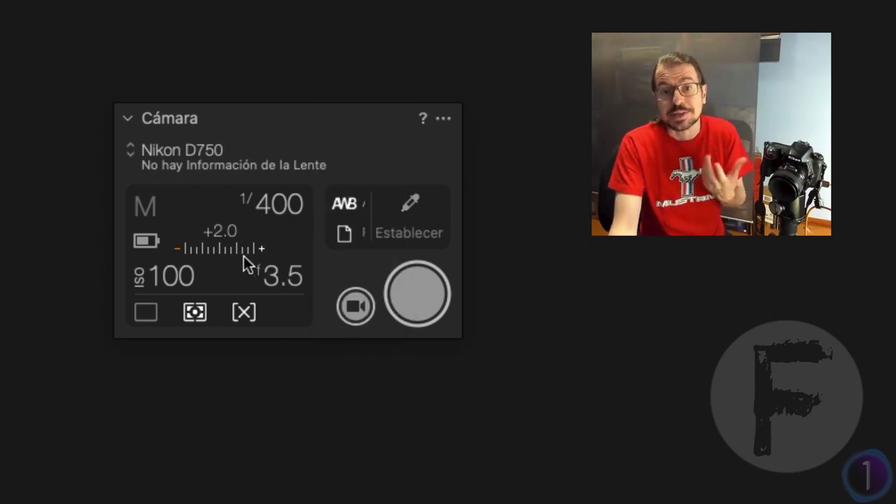
pyautogui.click(169, 281)
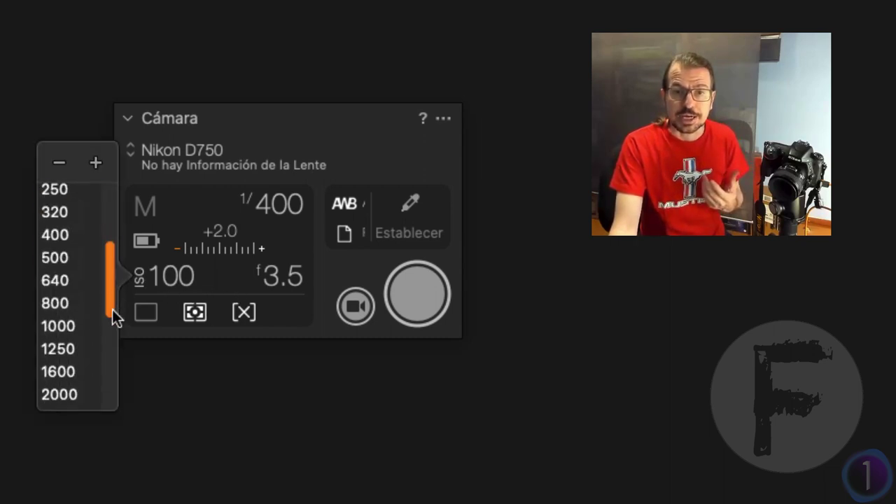
pyautogui.moveTo(109, 241)
pyautogui.mouseDown()
pyautogui.moveTo(107, 345)
pyautogui.moveTo(118, 227)
pyautogui.mouseUp()
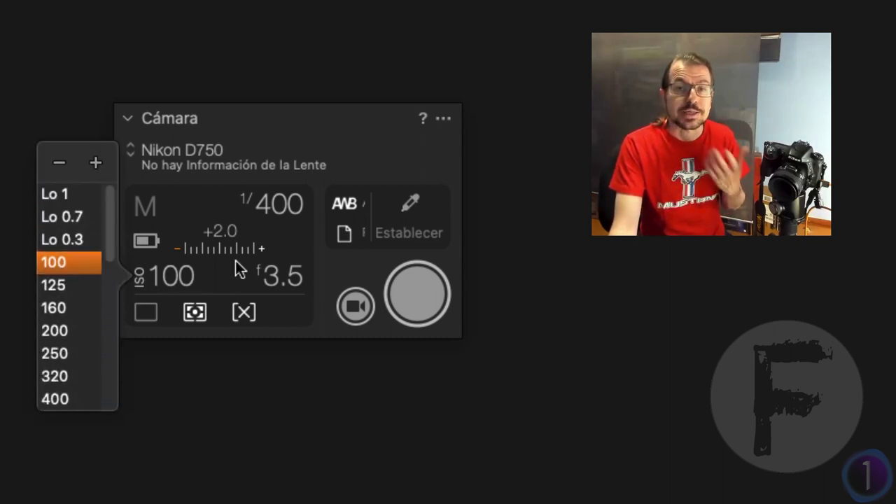
pyautogui.click(309, 329)
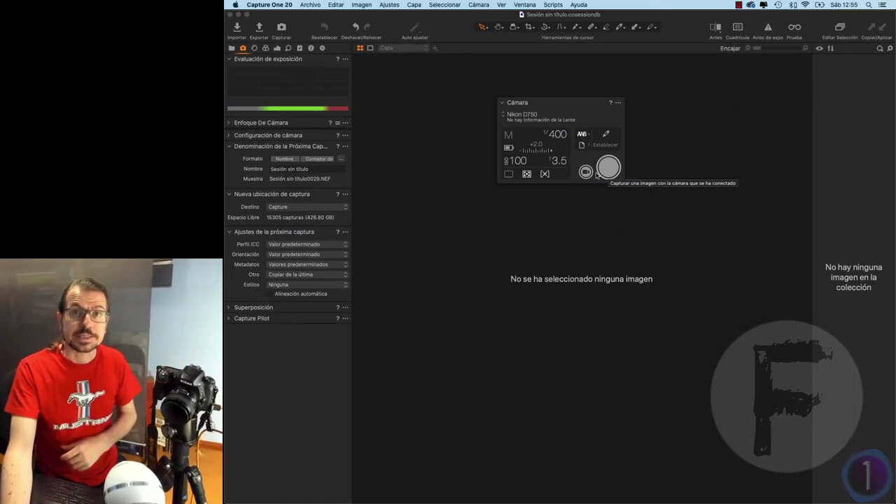
# Step: Take two test shots of the microphone and dock the Cámara tool back into the left panel
pyautogui.click(597, 175)
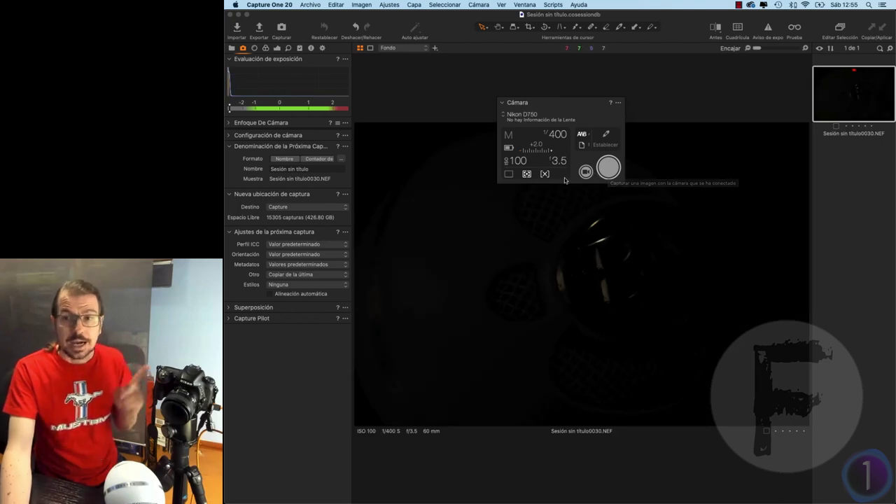
pyautogui.click(608, 168)
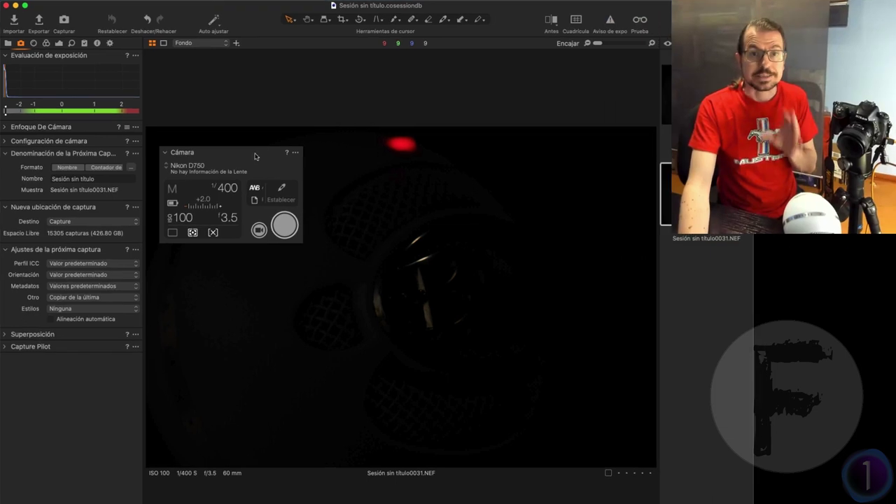
pyautogui.moveTo(240, 153); pyautogui.dragTo(90, 147)
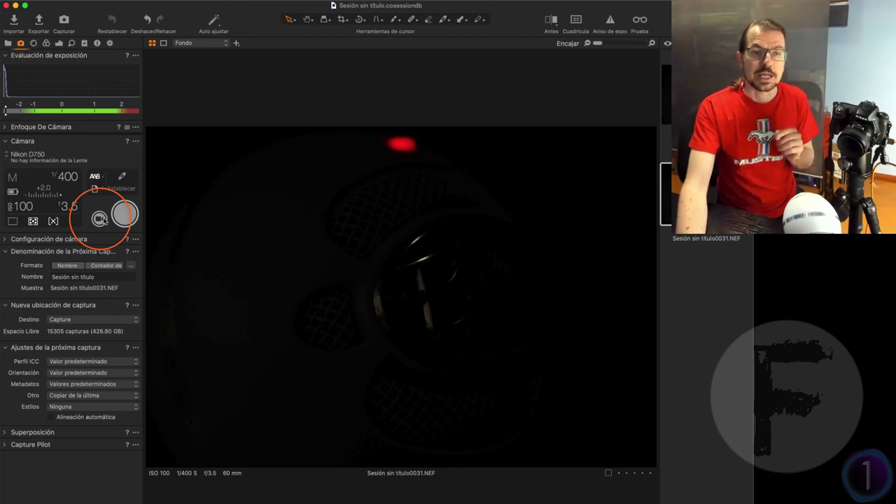
# Step: Open the Función Vídeo live view window streaming the white Blue microphone
pyautogui.click(99, 219)
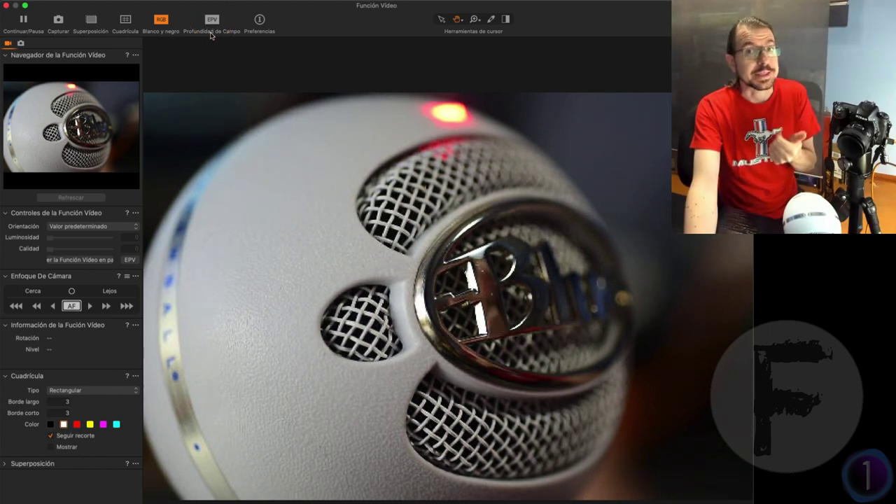
# Step: Turn on EPV depth-of-field preview, then pause the live view feed
pyautogui.click(213, 21)
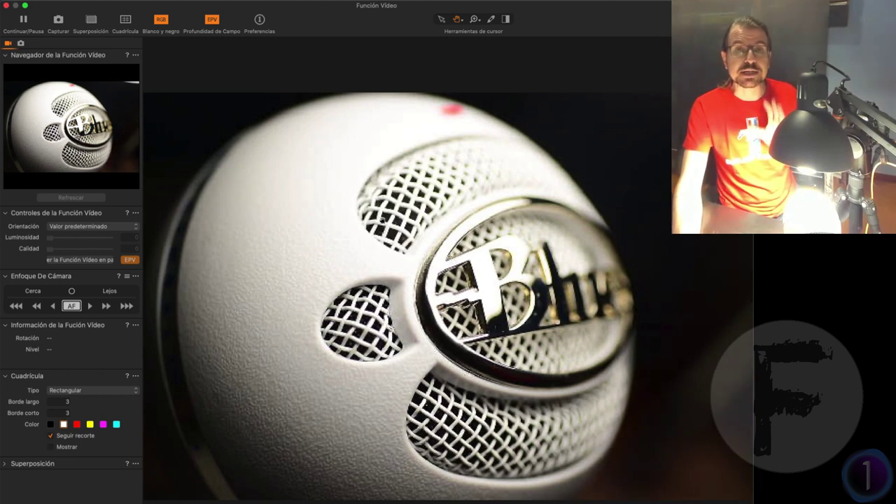
pyautogui.click(23, 27)
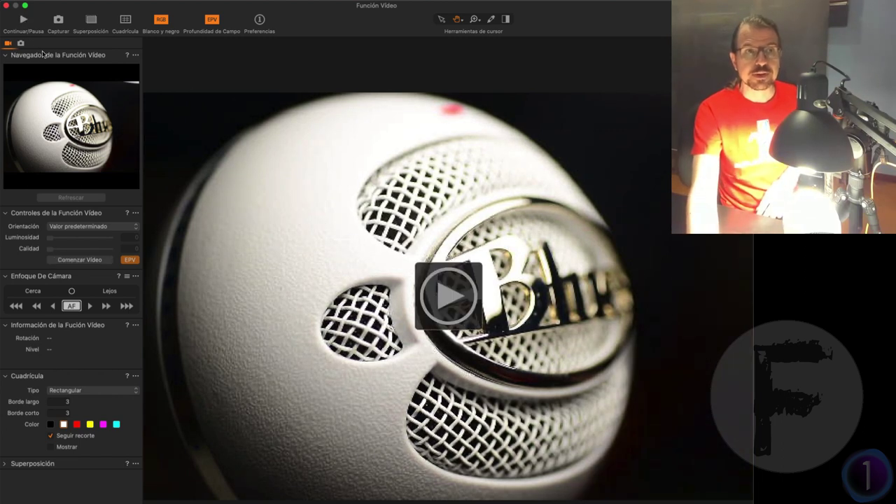
# Step: Close the Función Vídeo window to return to the session showing capture 0032.NEF
pyautogui.click(6, 5)
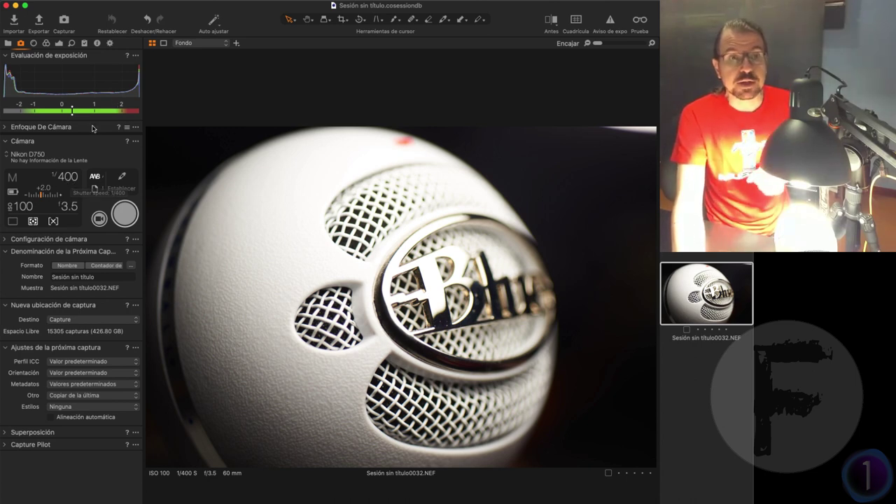
# Step: Set the camera shutter speed to 1/800 in the Cámara tool
pyautogui.click(73, 178)
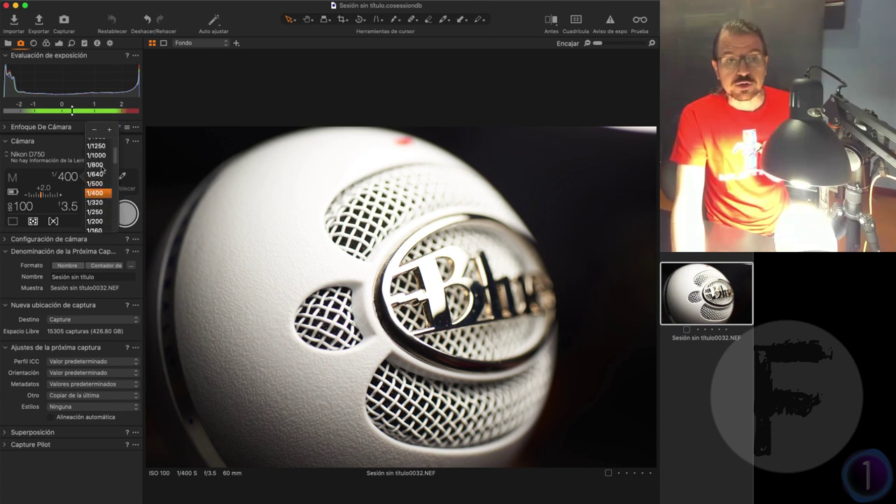
pyautogui.click(97, 165)
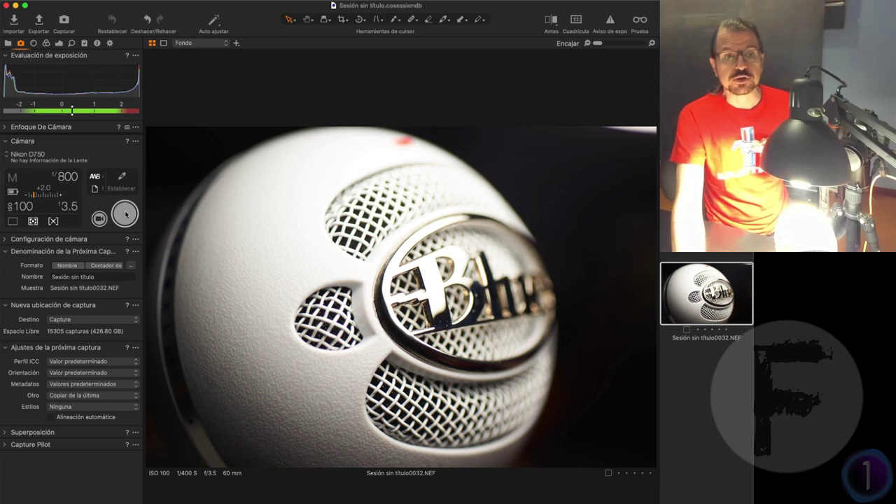